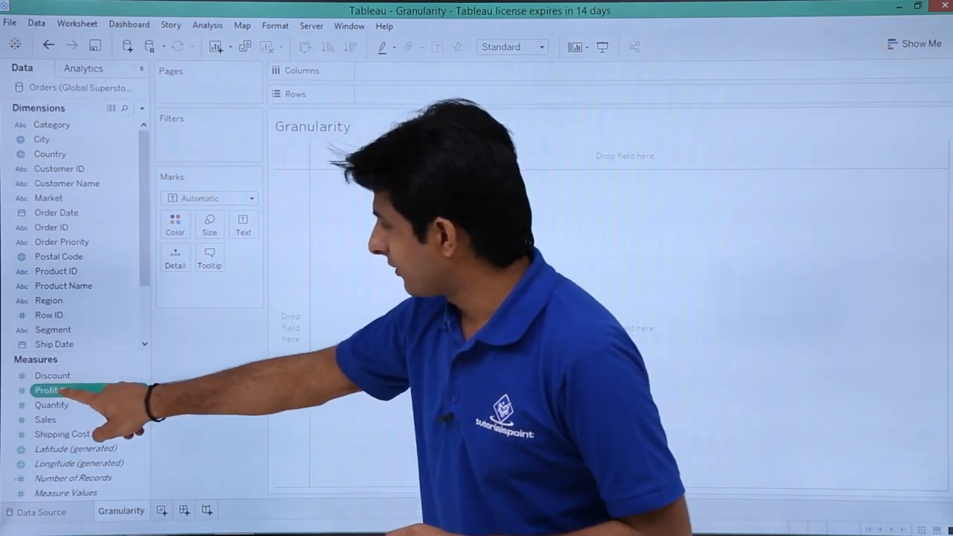
# Plot Profit on Columns against Sales on Rows and inspect the single mark's totals
pyautogui.moveTo(46, 390); pyautogui.dragTo(402, 71)
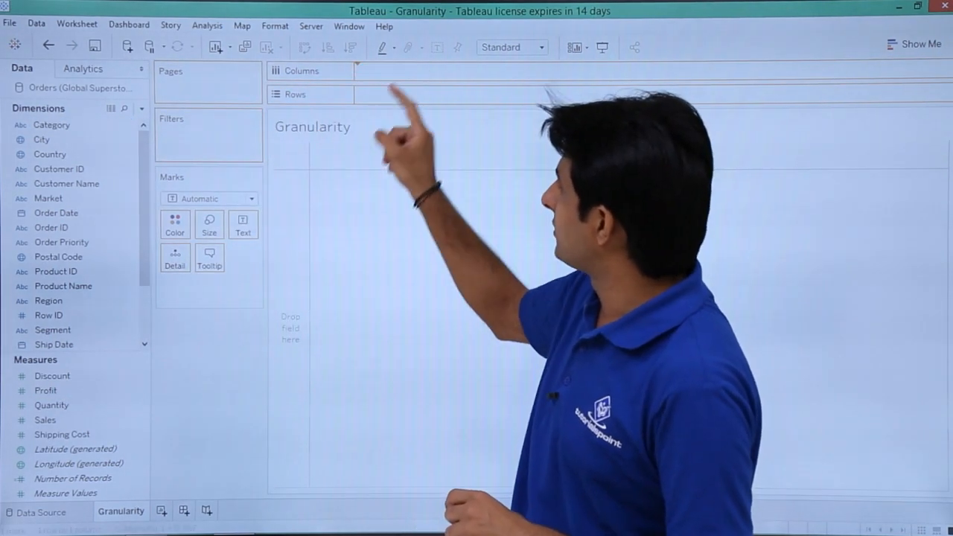
pyautogui.moveTo(45, 420)
pyautogui.mouseDown()
pyautogui.moveTo(97, 412)
pyautogui.moveTo(408, 94)
pyautogui.mouseUp()
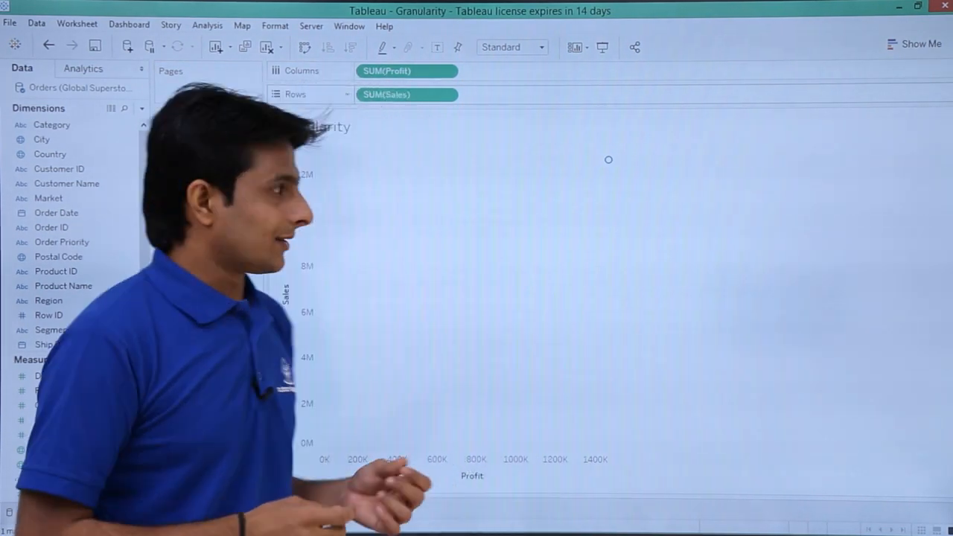
pyautogui.click(608, 159)
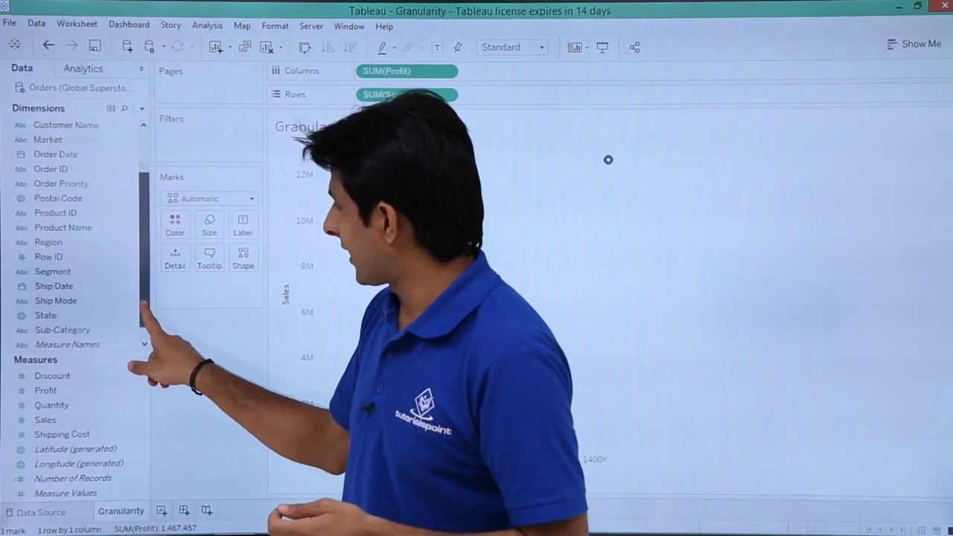
# Colour the profit-versus-sales mark by Ship Mode, giving one mark per ship mode
pyautogui.moveTo(56, 300); pyautogui.dragTo(175, 223)
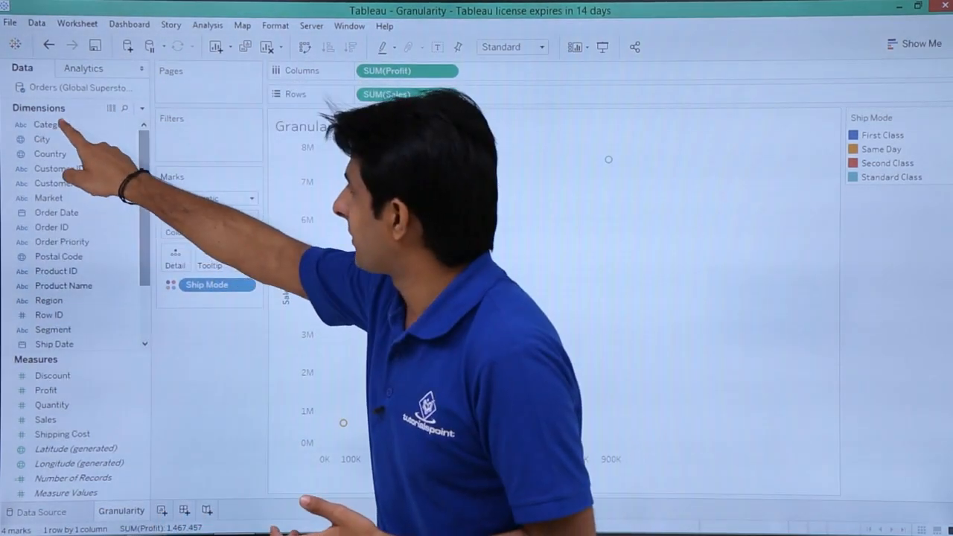
# Size the marks by Category, yielding 12 Ship Mode and Category combinations
pyautogui.moveTo(51, 125); pyautogui.dragTo(211, 225)
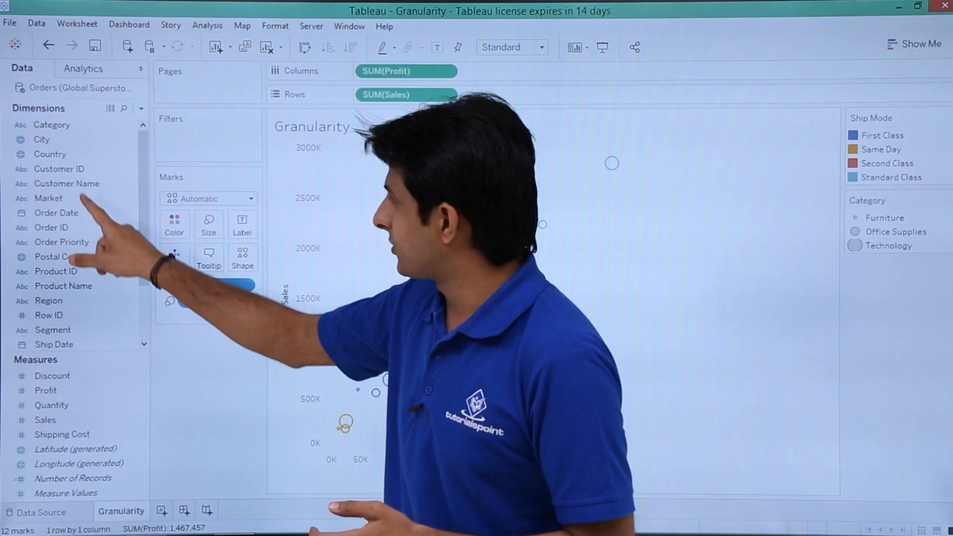
# Replace Ship Mode with Customer Name on Color, producing 2,387 marks
pyautogui.moveTo(48, 198); pyautogui.dragTo(96, 189)
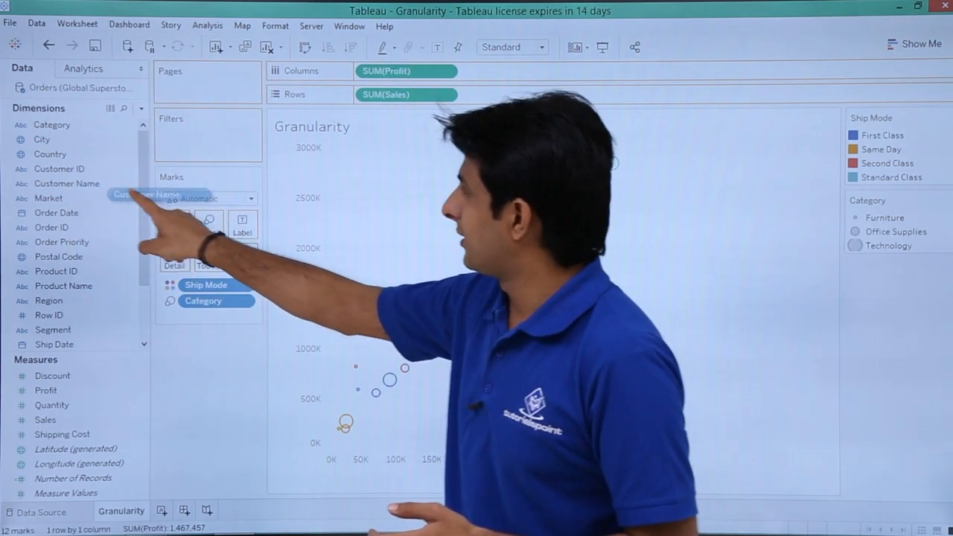
pyautogui.click(67, 184)
pyautogui.moveTo(68, 184); pyautogui.dragTo(174, 224)
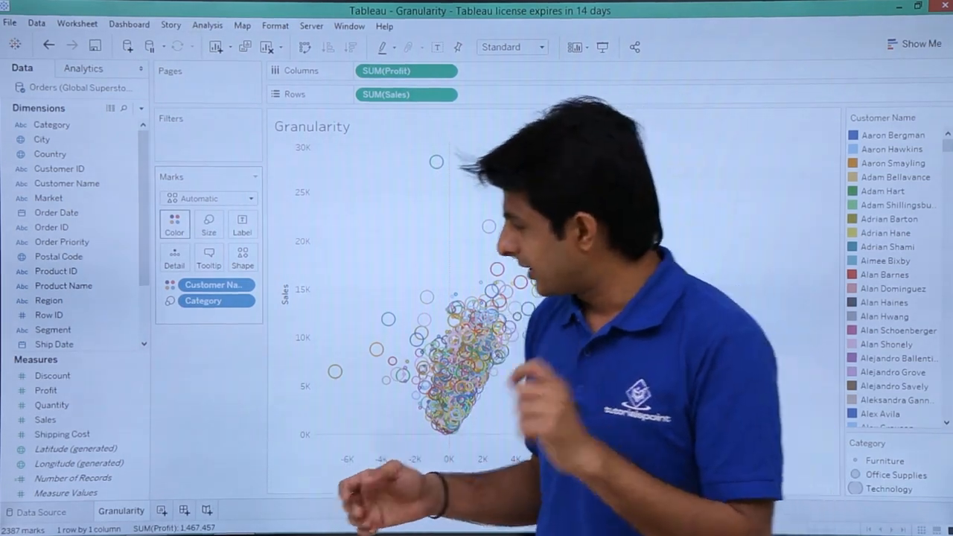
# Create Sheet 2 with total Sales on Rows as a single bar
pyautogui.click(162, 511)
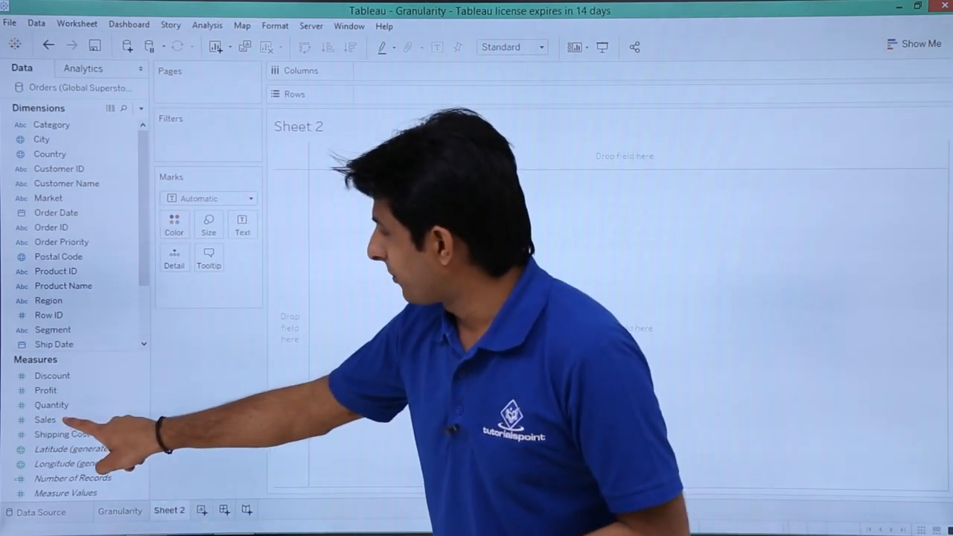
pyautogui.moveTo(45, 419)
pyautogui.mouseDown()
pyautogui.moveTo(130, 378)
pyautogui.moveTo(406, 94)
pyautogui.mouseUp()
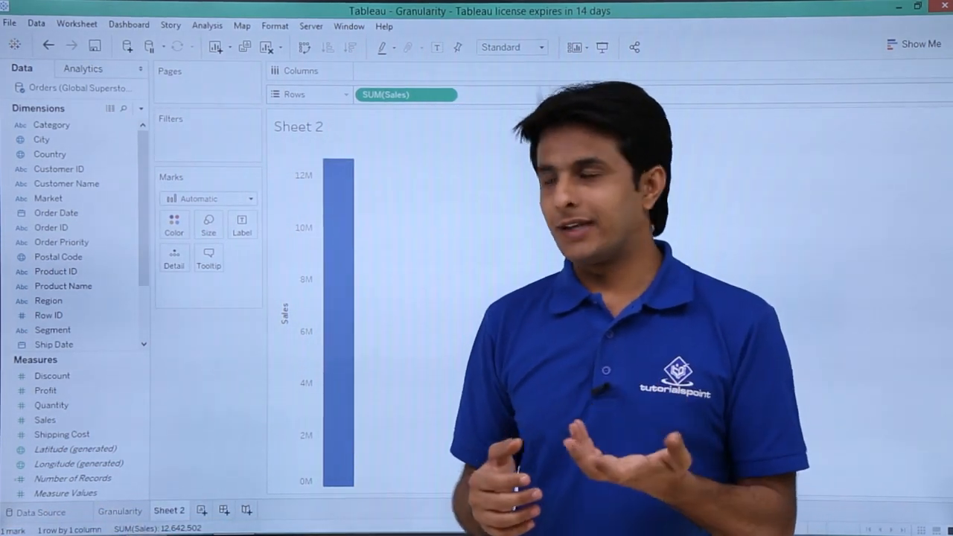
# Split Sheet 2's sales bar by Category on Columns, then return to the Granularity sheet
pyautogui.moveTo(51, 125); pyautogui.dragTo(406, 70)
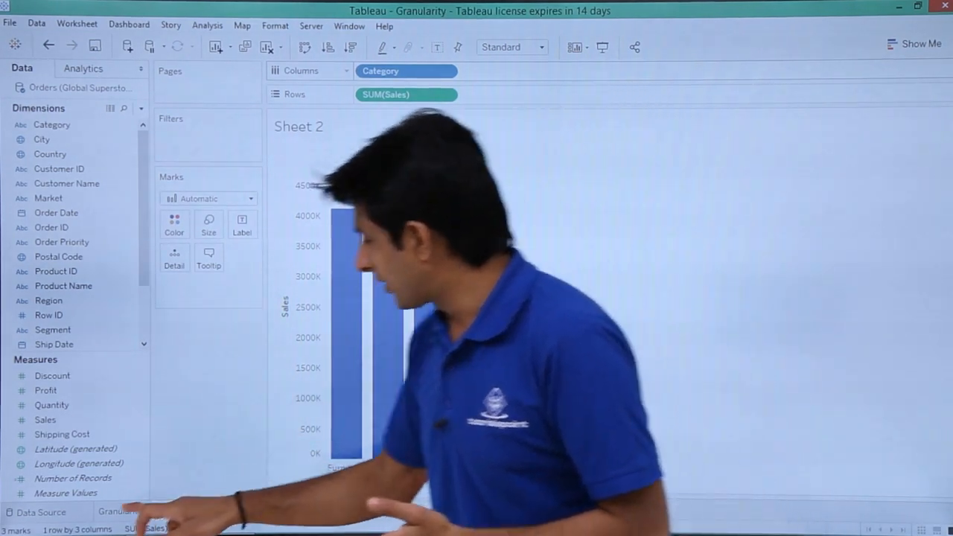
pyautogui.click(120, 511)
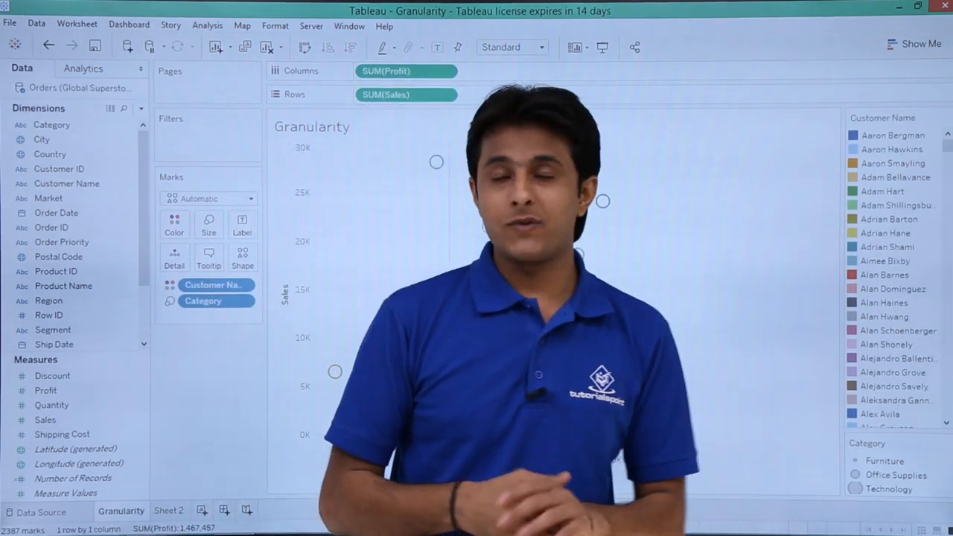